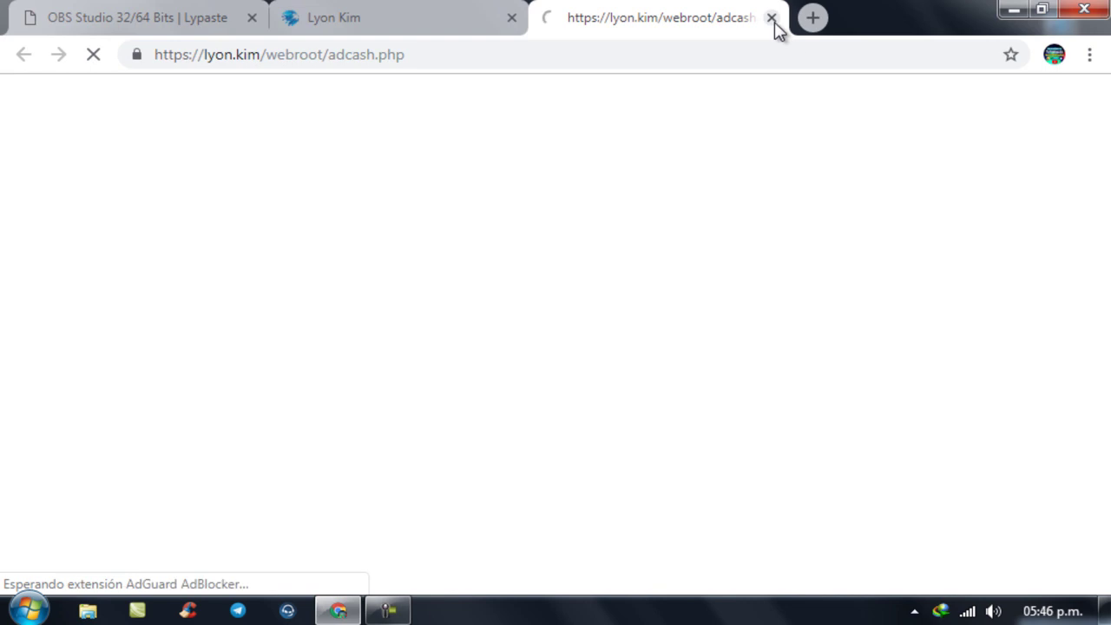
Step: Pass the Lyon Kim link pages, closing the ad tab, and download OBS Studio x32.rar from MediaFire
{"action": "left_click", "coordinate": [770, 17]}
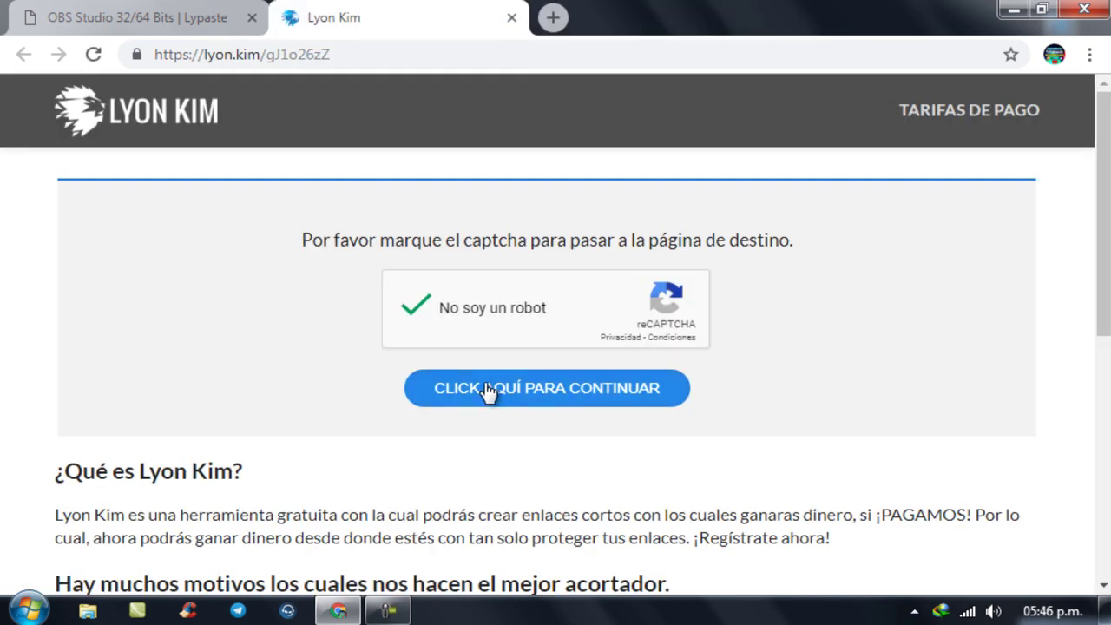
{"action": "left_click", "coordinate": [527, 398]}
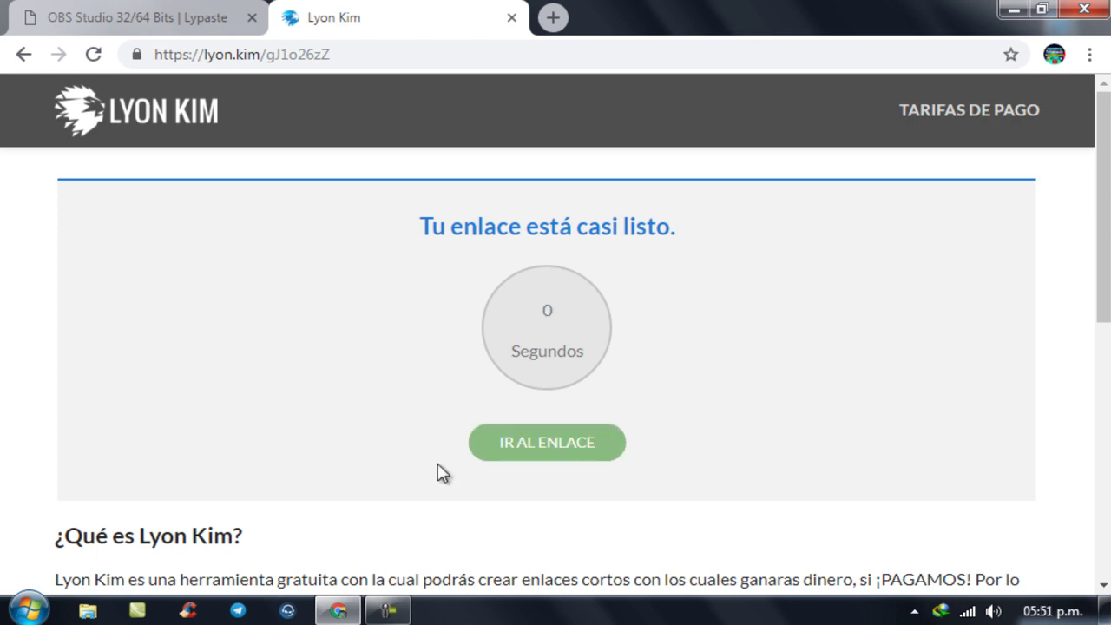
{"action": "left_click", "coordinate": [518, 459]}
{"action": "left_click", "coordinate": [771, 17]}
{"action": "left_click", "coordinate": [544, 449]}
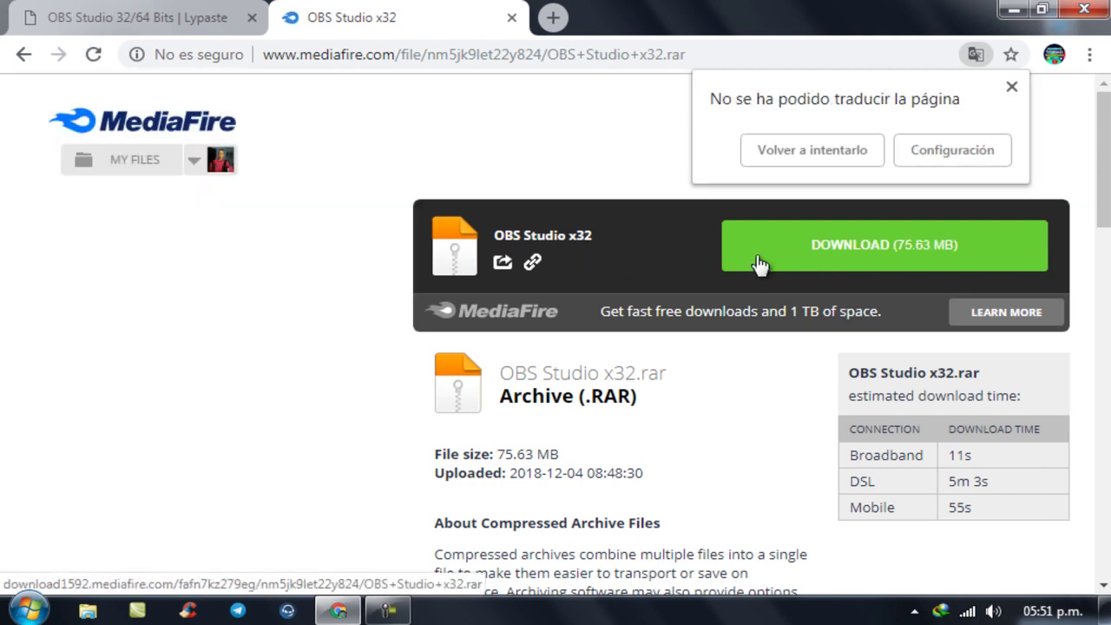
{"action": "left_click", "coordinate": [799, 267]}
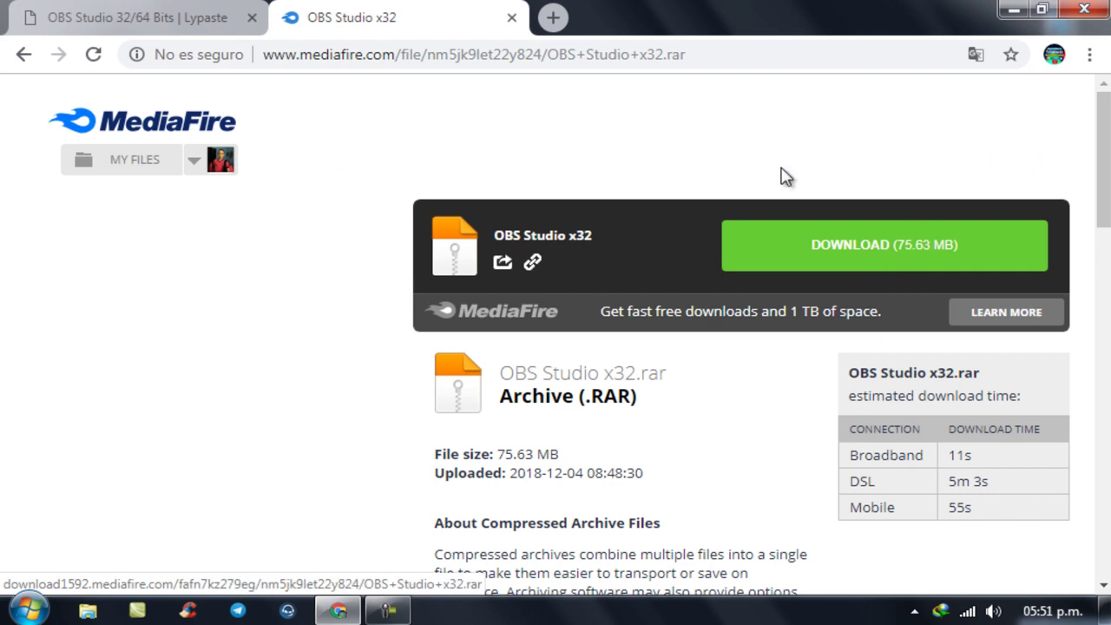
Step: Close the browser, open the Descargas folder and extract the OBS Studio x32 archive in place
{"action": "left_click", "coordinate": [1082, 10]}
{"action": "double_click", "coordinate": [1065, 28]}
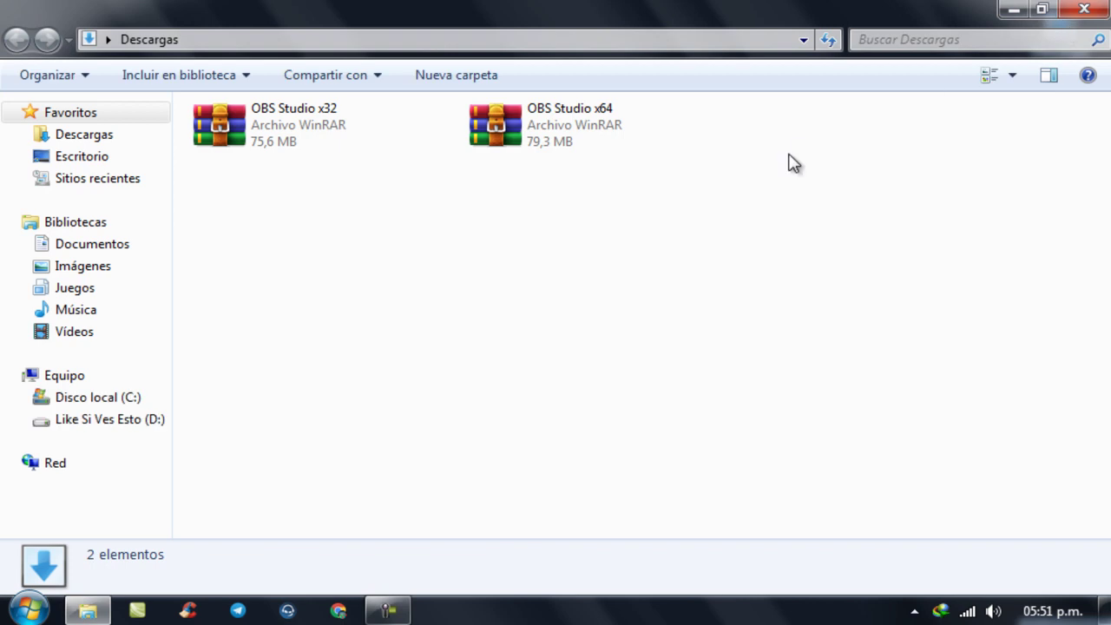
{"action": "left_click", "coordinate": [300, 137]}
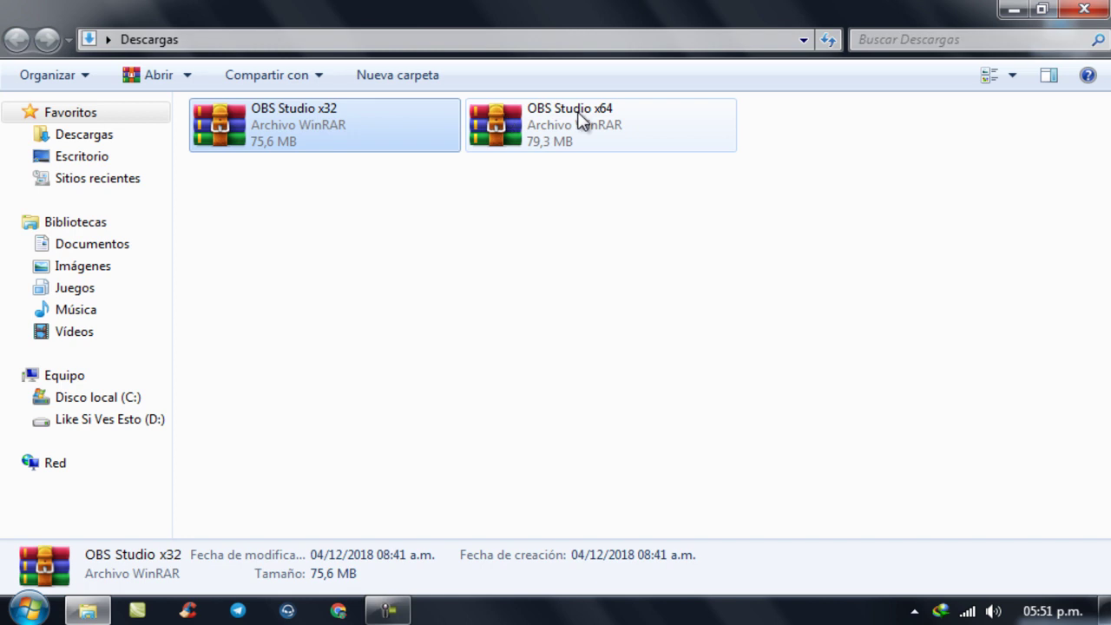
{"action": "right_click", "coordinate": [274, 116]}
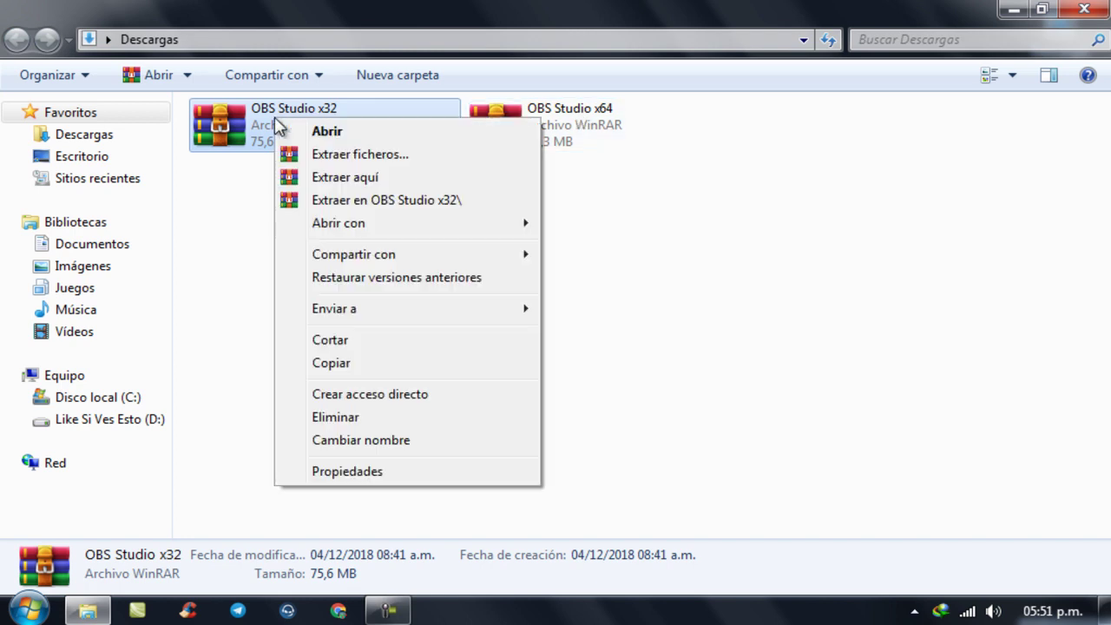
{"action": "left_click", "coordinate": [343, 179]}
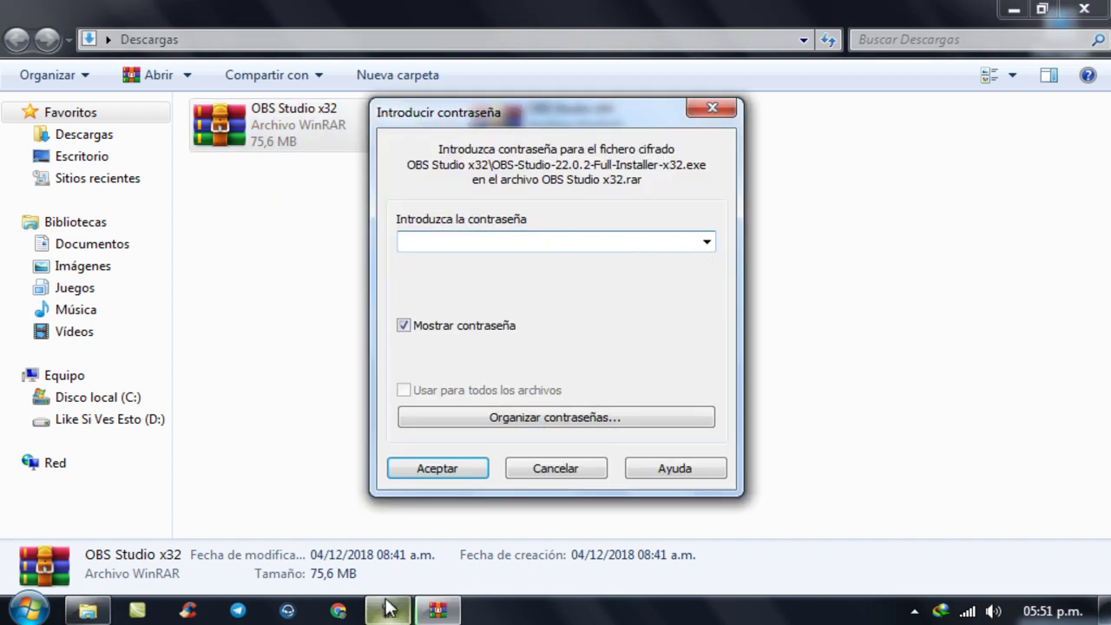
Step: Copy the archive password from the Lypaste page and paste it into the password prompt to run the extraction
{"action": "mouse_move", "coordinate": [380, 610]}
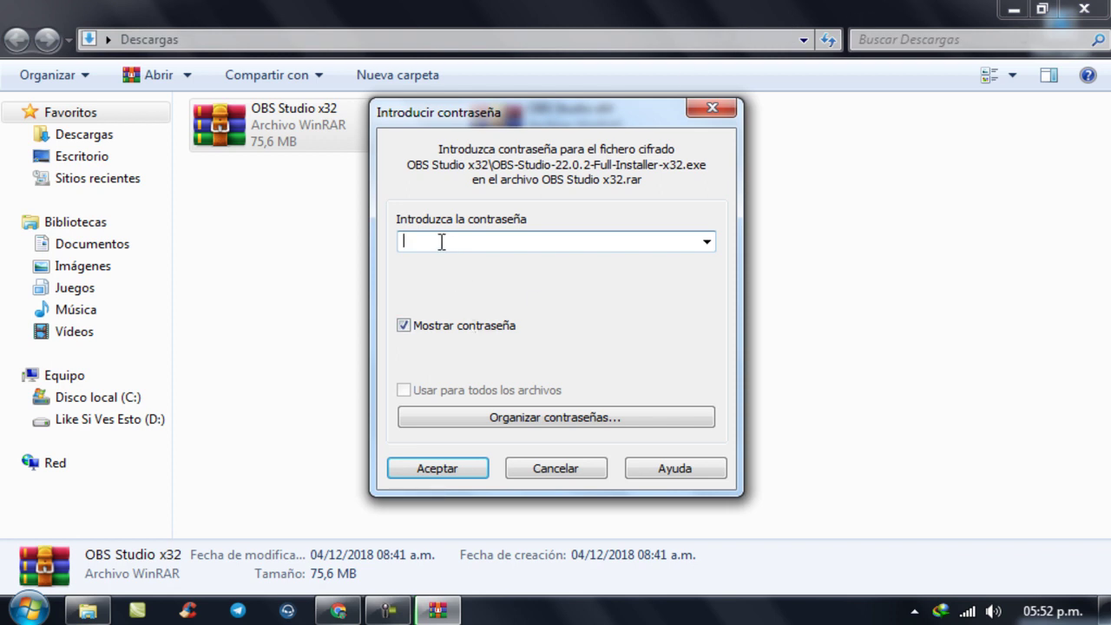
{"action": "left_click", "coordinate": [338, 610]}
{"action": "left_click_drag", "start_coordinate": [452, 295], "coordinate": [334, 295]}
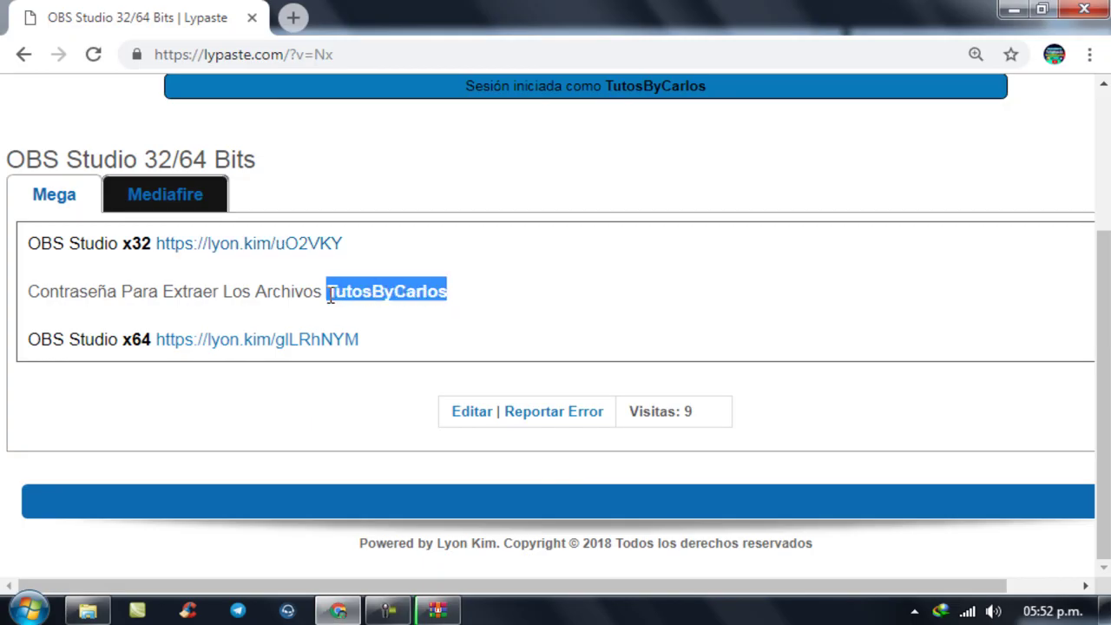
{"action": "left_click", "coordinate": [437, 610]}
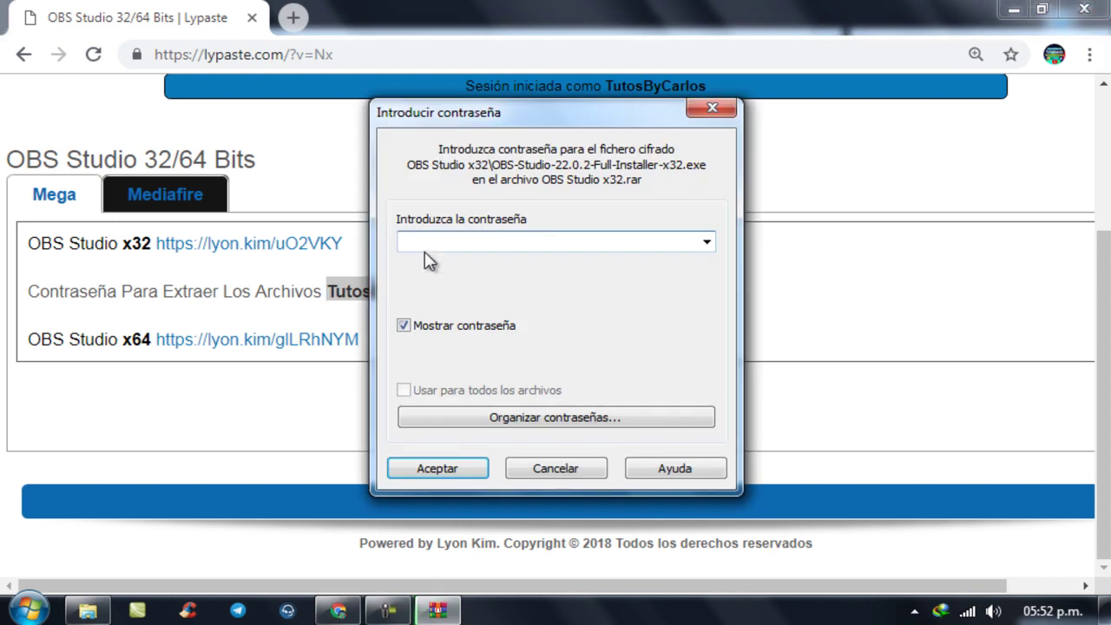
{"action": "key", "text": "ctrl+v"}
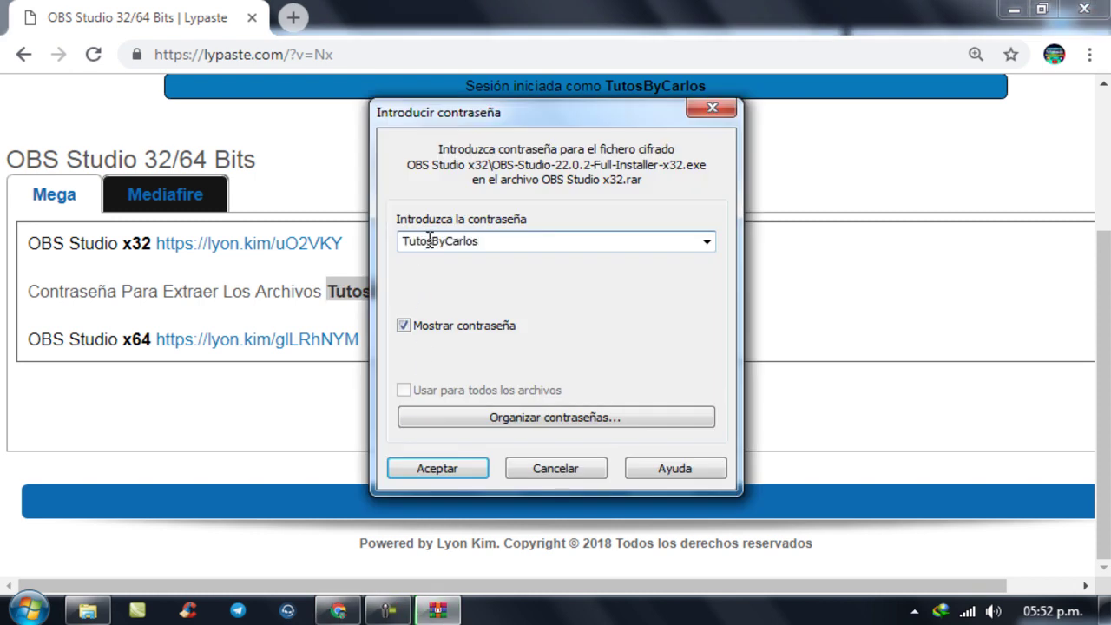
{"action": "left_click", "coordinate": [436, 468]}
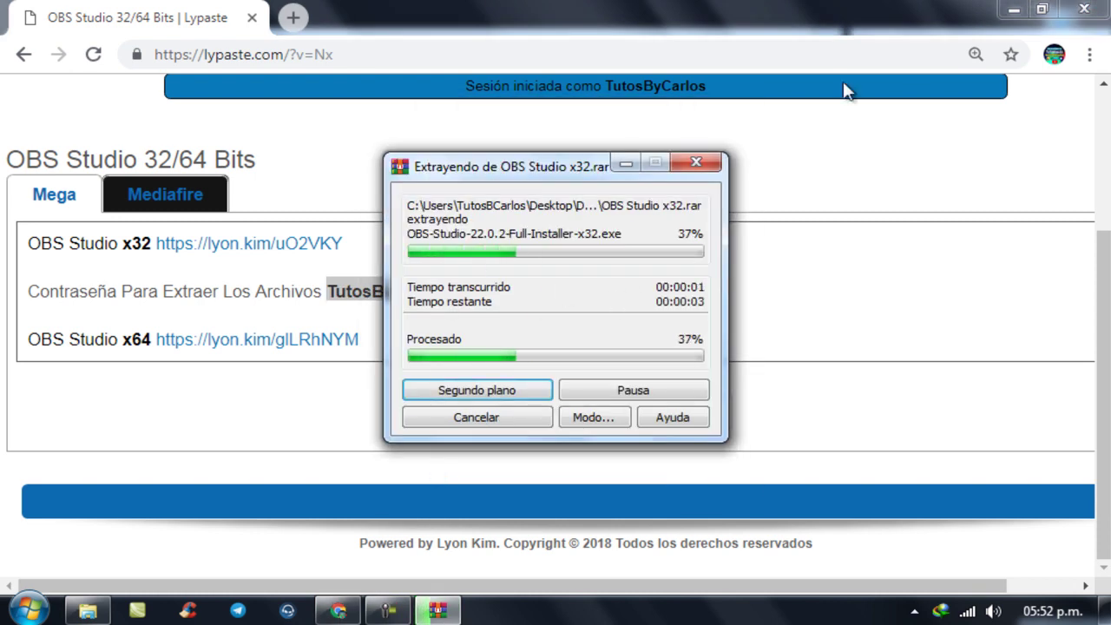
Step: Close the browser and open the extracted OBS Studio x32 folder in Descargas
{"action": "left_click", "coordinate": [1081, 10]}
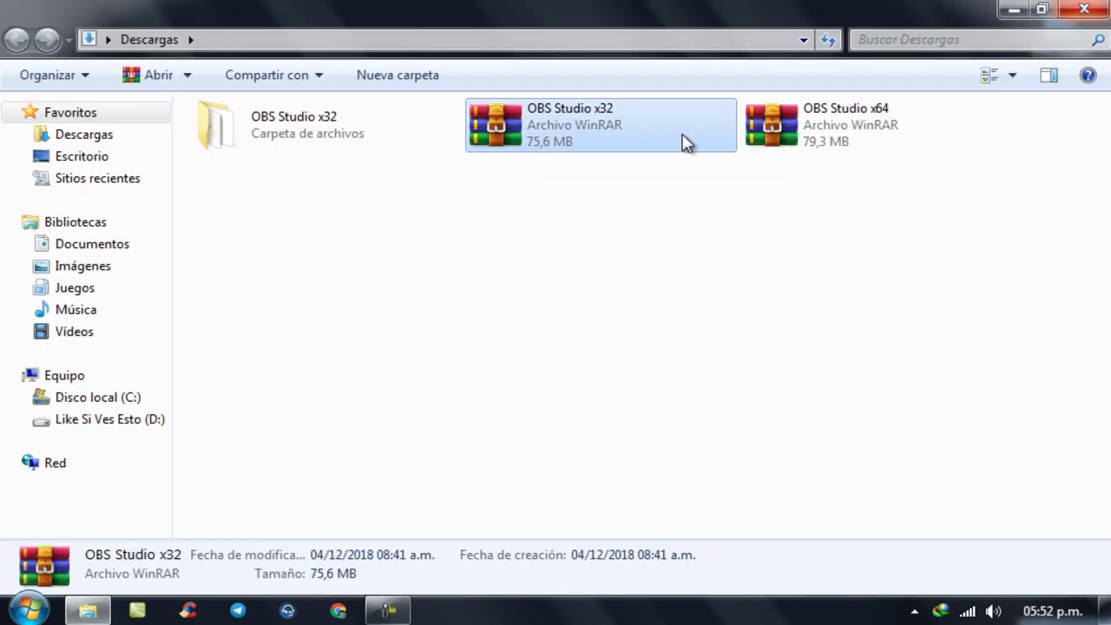
{"action": "left_click", "coordinate": [484, 244]}
{"action": "double_click", "coordinate": [298, 139]}
{"action": "left_click", "coordinate": [397, 218]}
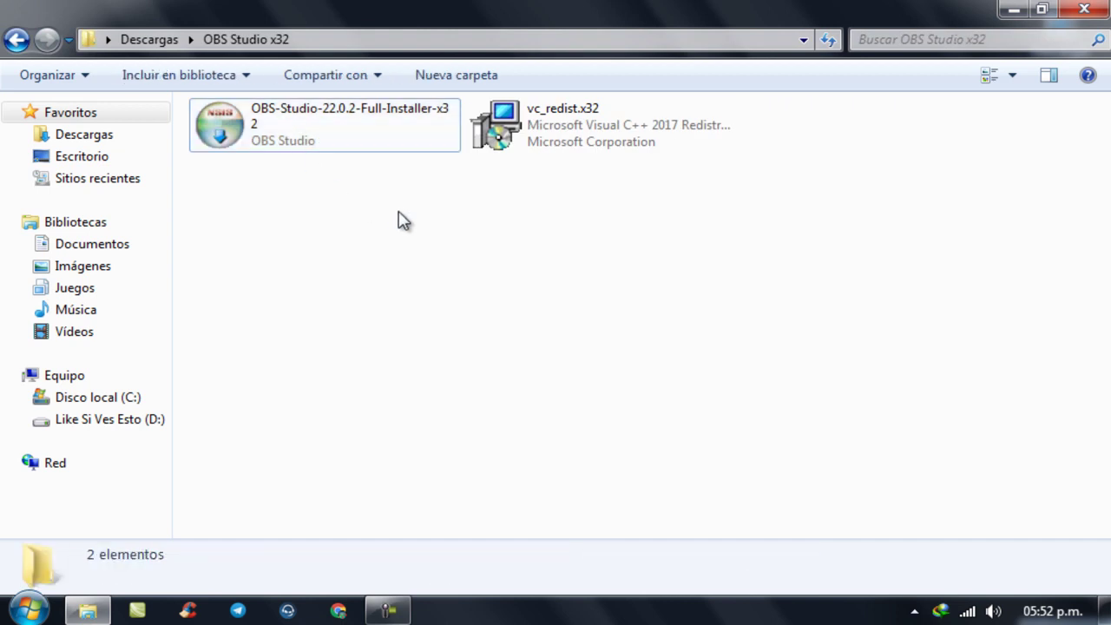
Step: Install Microsoft Visual C++ 2017 Redistributable (x86) from vc_redist.x32, accepting its license terms
{"action": "left_click", "coordinate": [548, 141]}
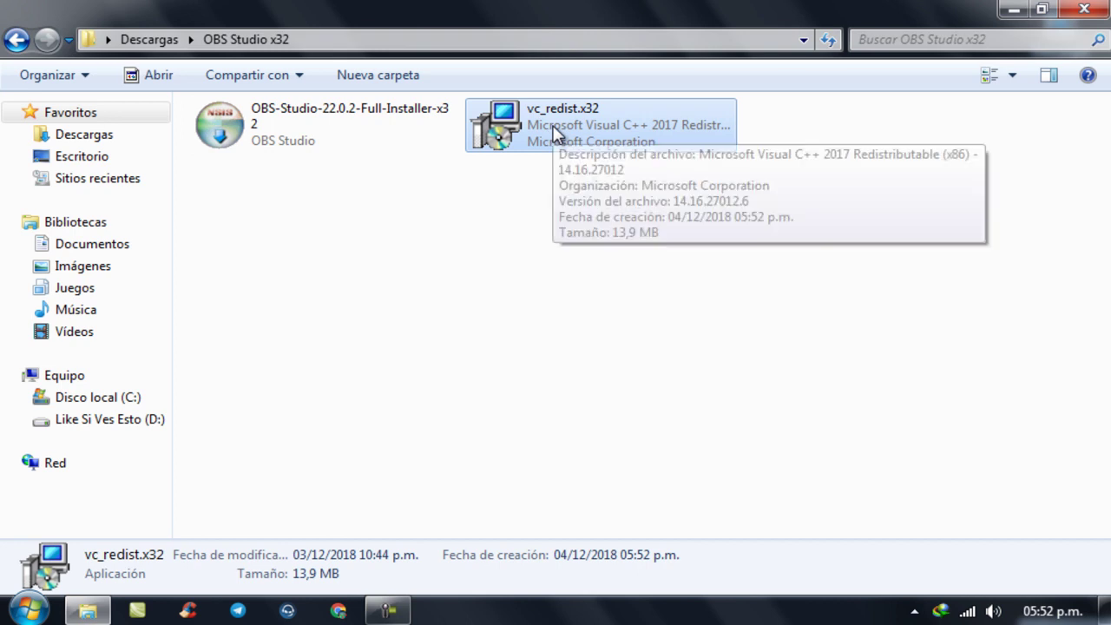
{"action": "right_click", "coordinate": [556, 139]}
{"action": "left_click", "coordinate": [628, 151]}
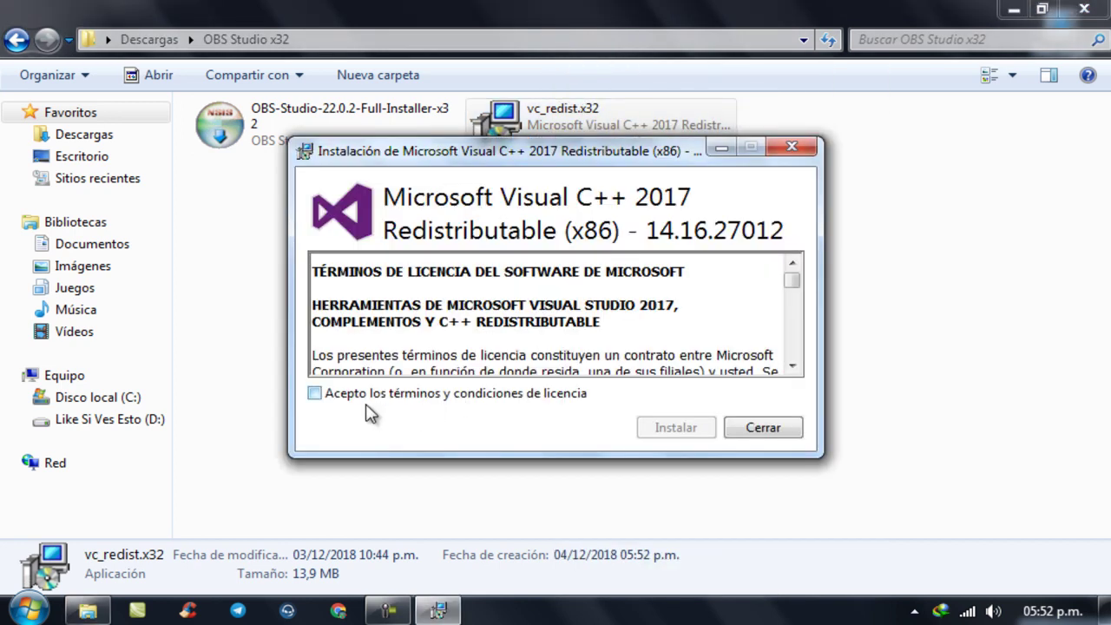
{"action": "left_click", "coordinate": [314, 393]}
{"action": "left_click", "coordinate": [675, 425]}
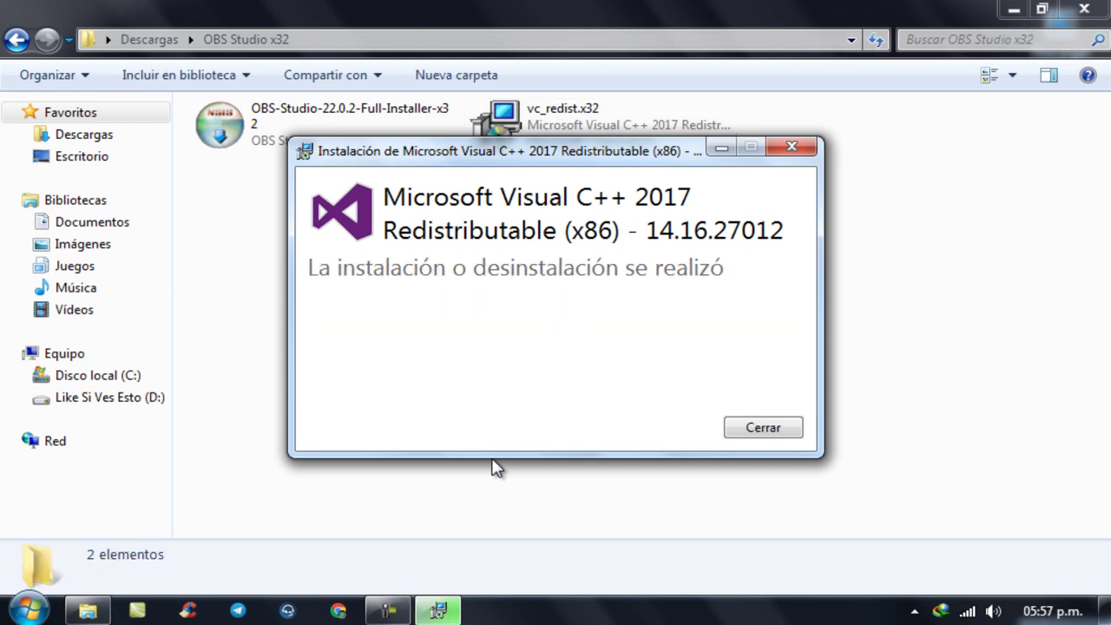
{"action": "left_click", "coordinate": [774, 430]}
Step: Install OBS Studio 22.0.2 in C:\Program Files\obs-studio with the default components and launch it on finishing
{"action": "left_click", "coordinate": [320, 128]}
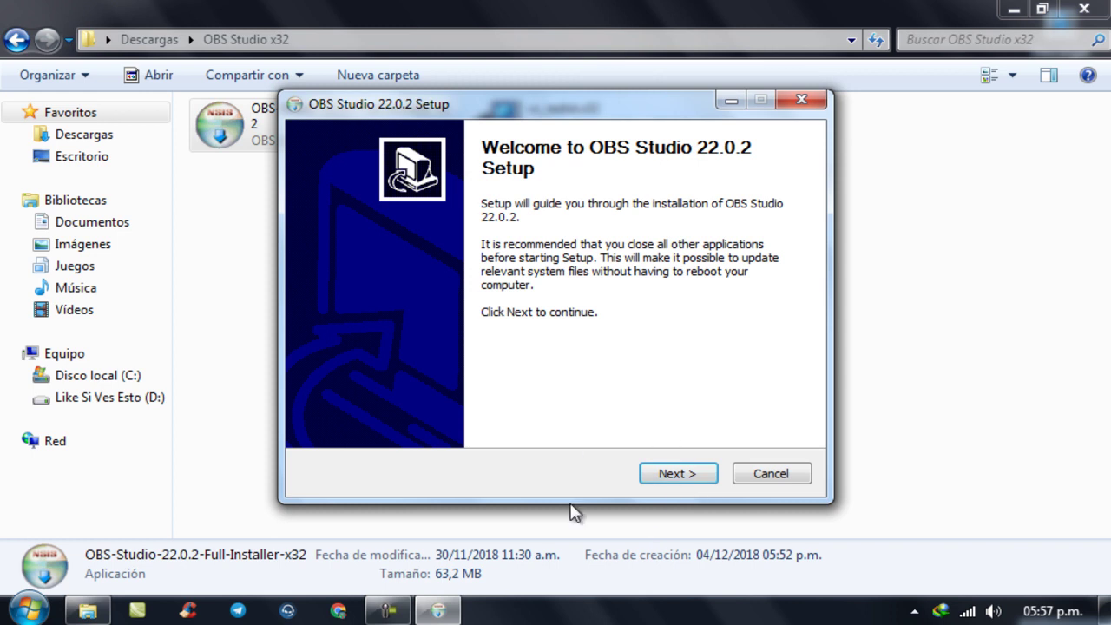
{"action": "left_click", "coordinate": [675, 474]}
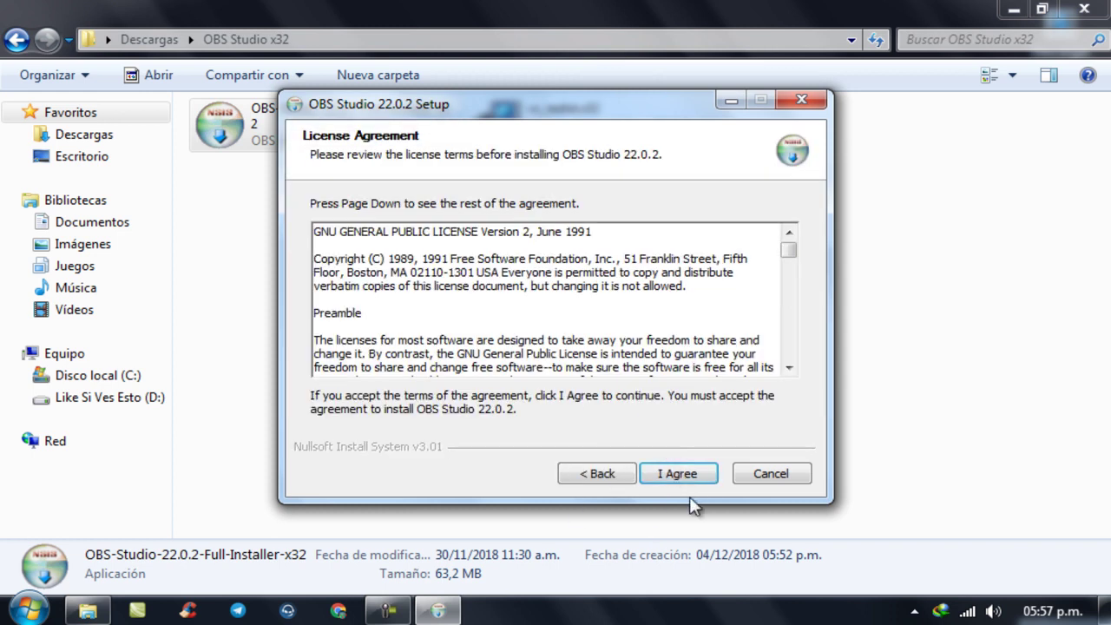
{"action": "left_click", "coordinate": [673, 478]}
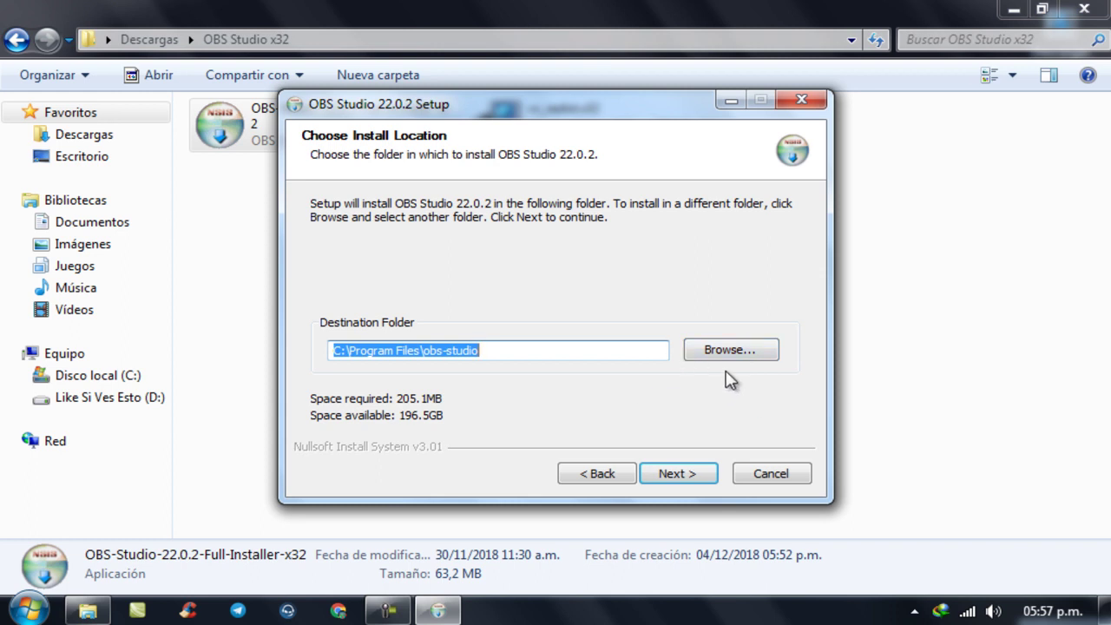
{"action": "left_click", "coordinate": [696, 476]}
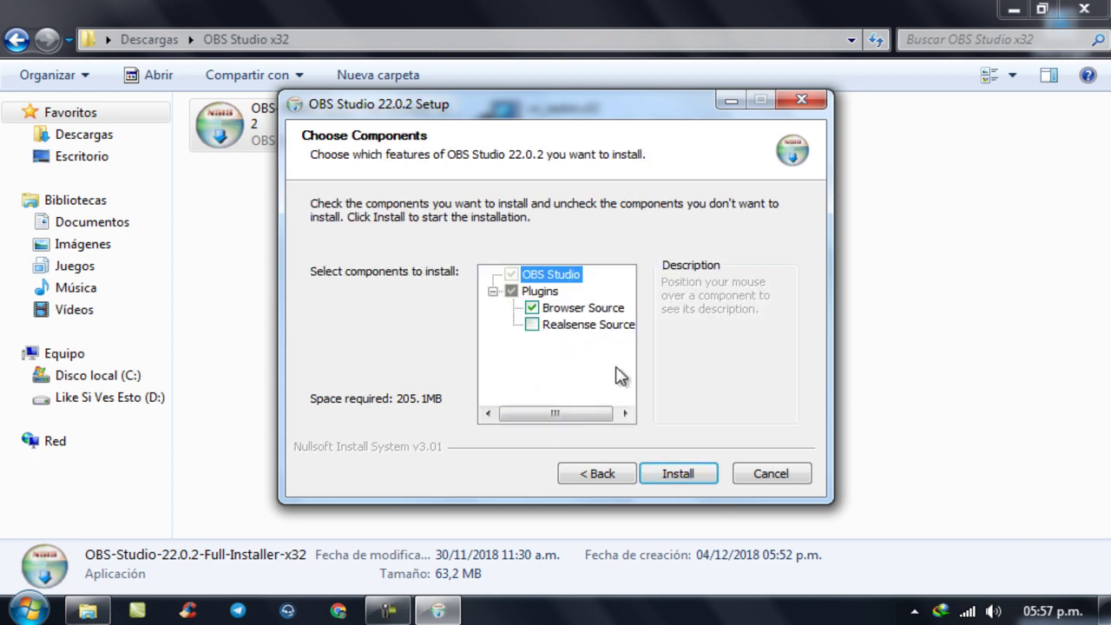
{"action": "left_click", "coordinate": [687, 474]}
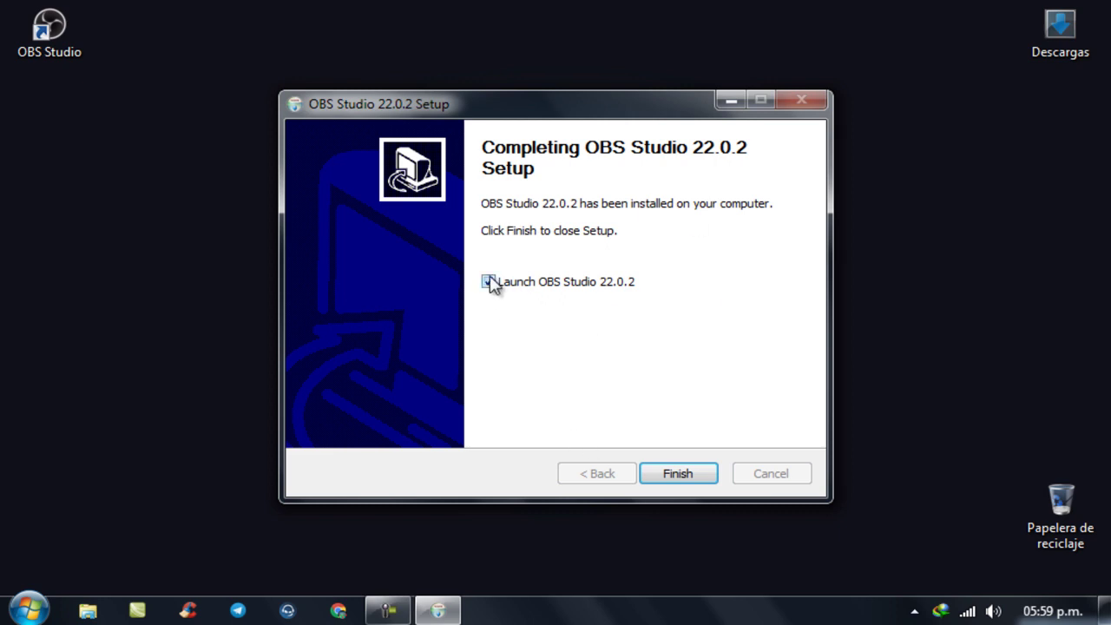
{"action": "left_click", "coordinate": [690, 479]}
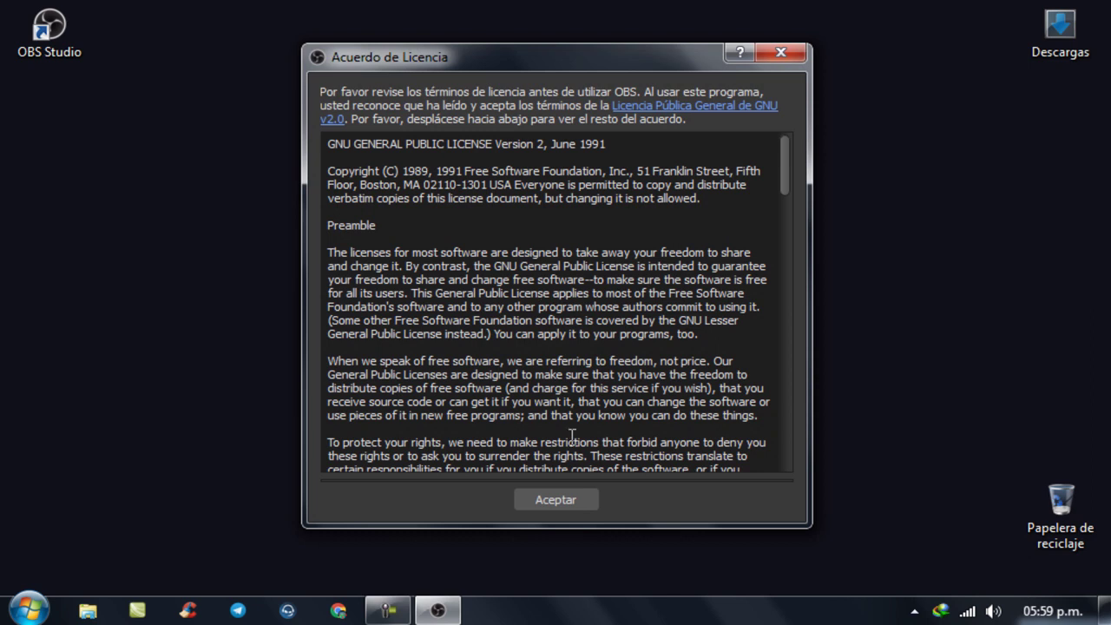
Step: Accept the OBS license agreement and run the auto-configuration wizard, optimizing only for recording
{"action": "left_click", "coordinate": [555, 500]}
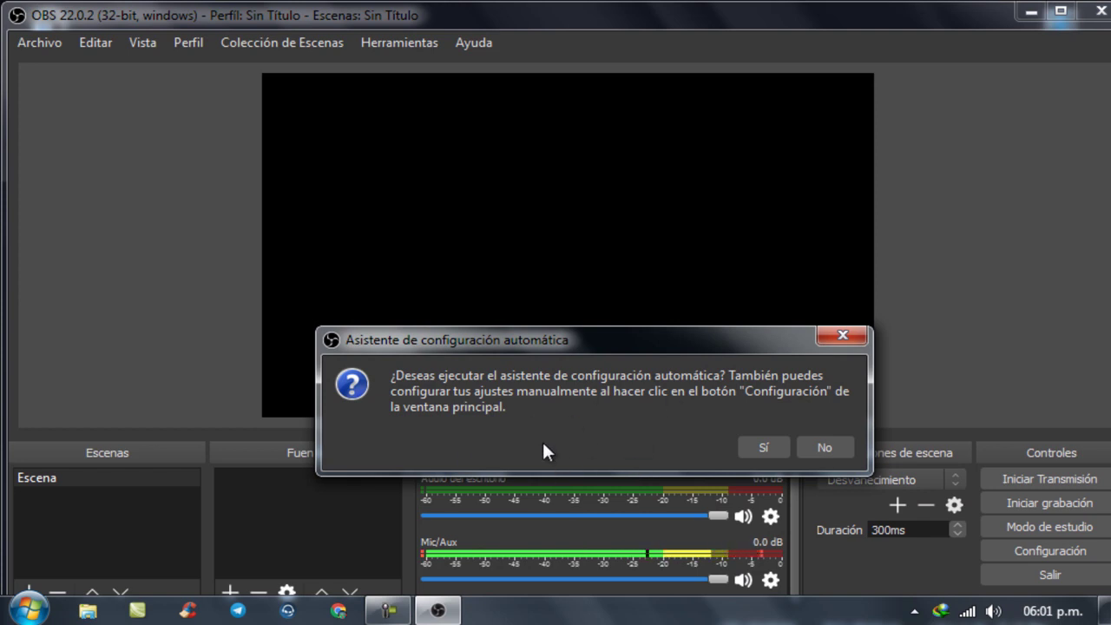
{"action": "left_click", "coordinate": [785, 448]}
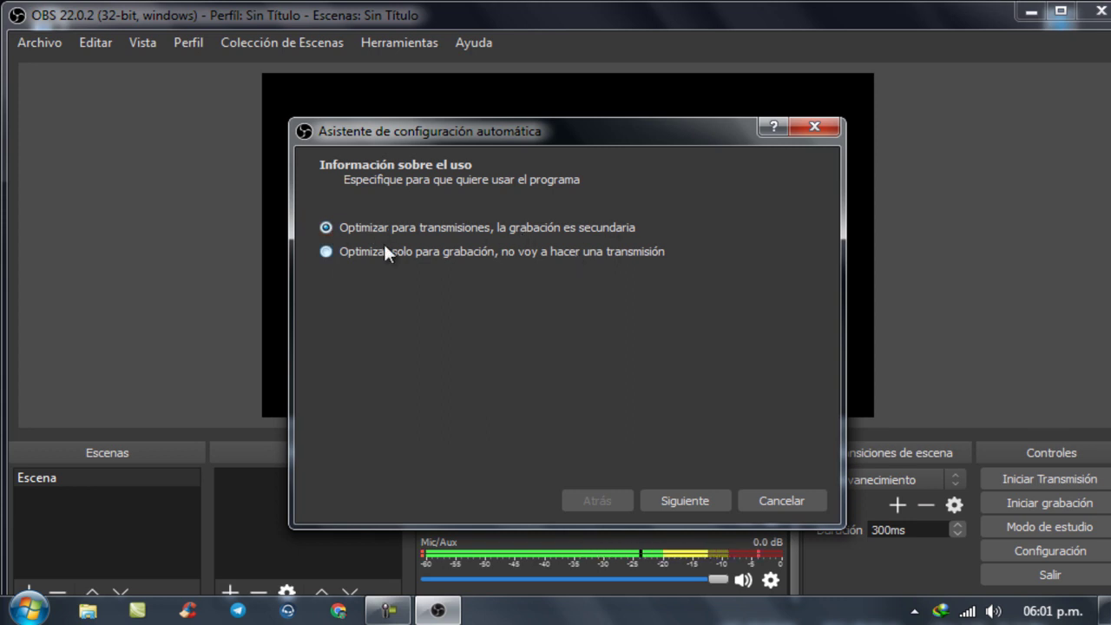
{"action": "left_click", "coordinate": [326, 251]}
{"action": "left_click", "coordinate": [677, 493]}
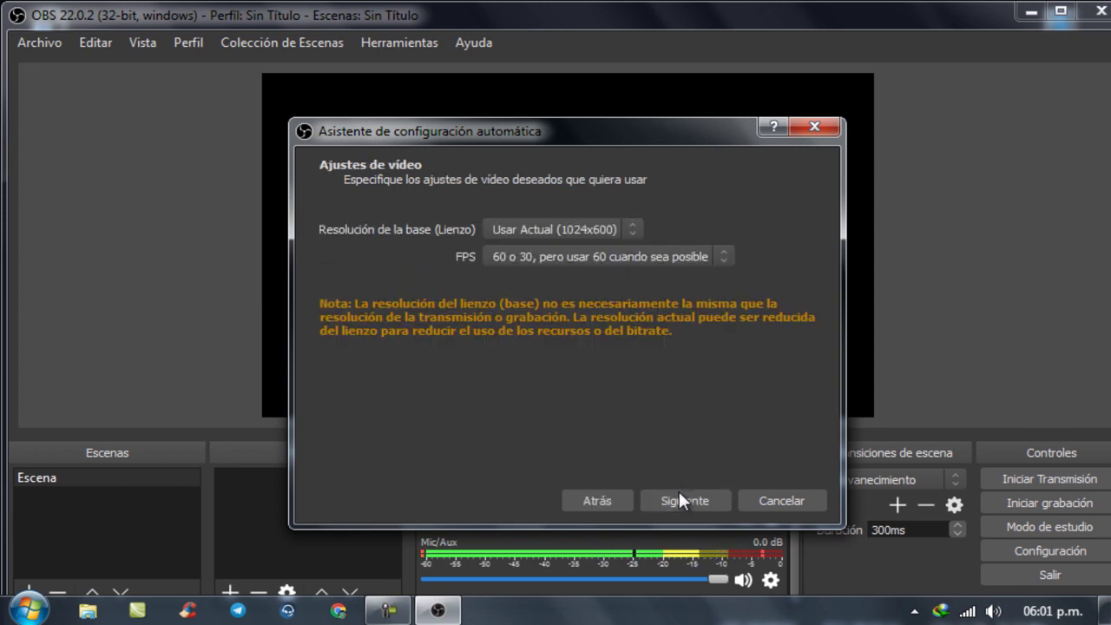
Step: Set the wizard's base canvas resolution to 1280x720, keep the default FPS option and apply the resulting configuration
{"action": "left_click", "coordinate": [566, 231]}
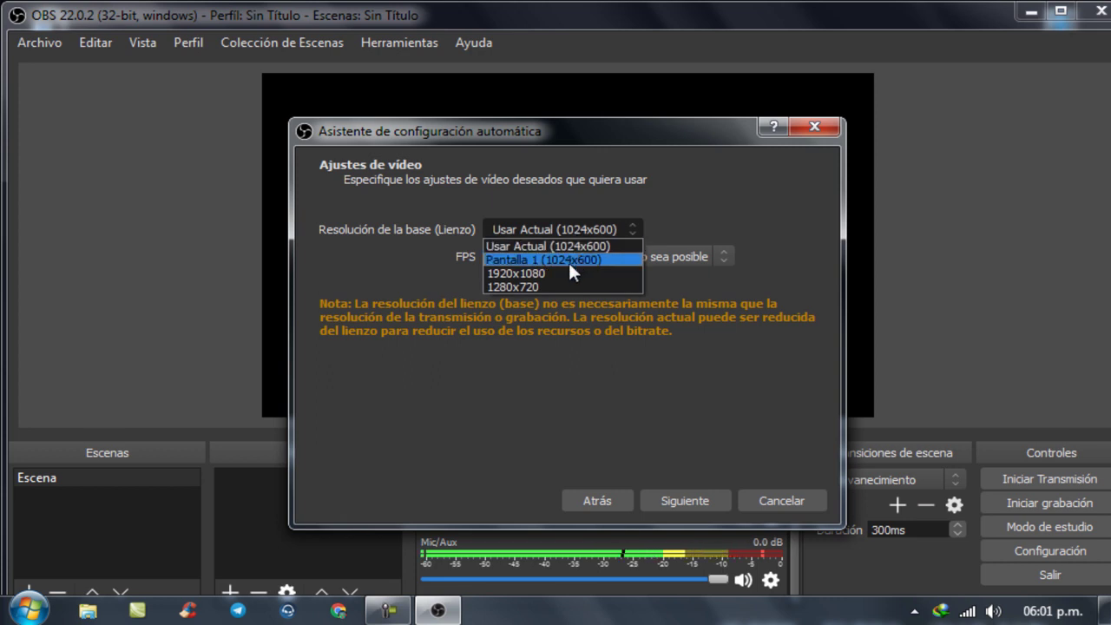
{"action": "left_click", "coordinate": [547, 287]}
{"action": "left_click", "coordinate": [559, 260]}
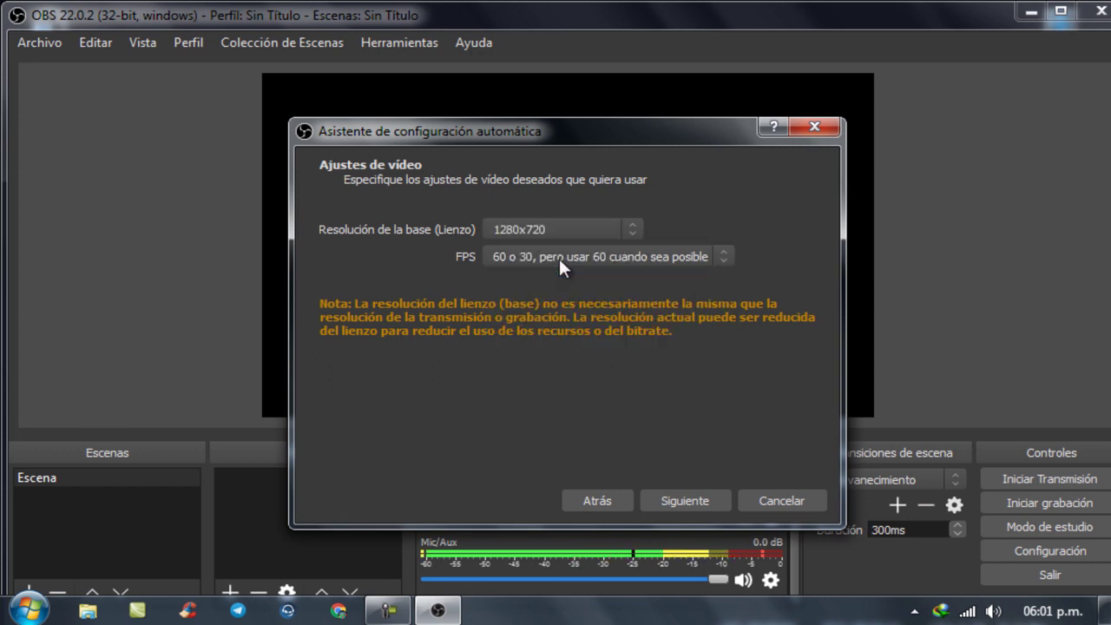
{"action": "left_click", "coordinate": [651, 500]}
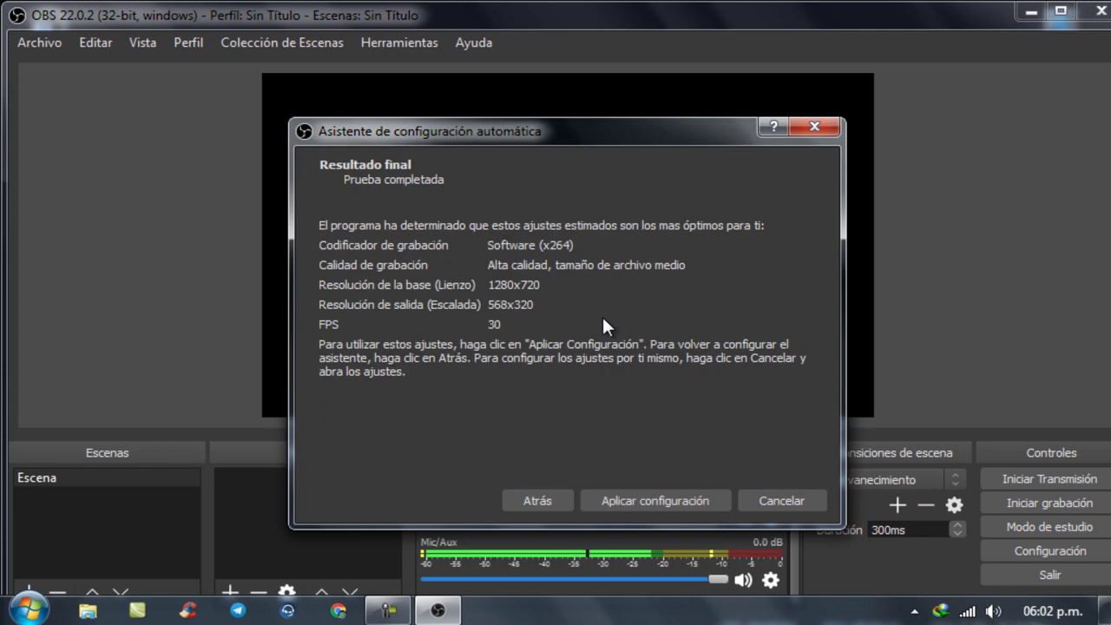
{"action": "left_click", "coordinate": [637, 512]}
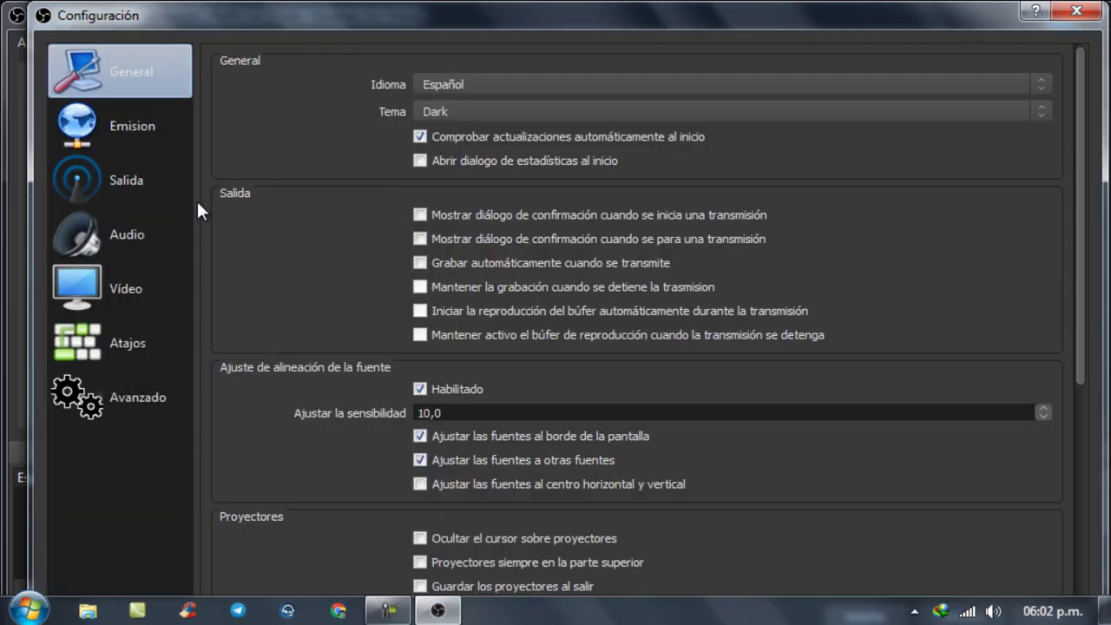
Step: Look through the hotkey, video, audio and output sections of the settings
{"action": "left_click", "coordinate": [131, 320]}
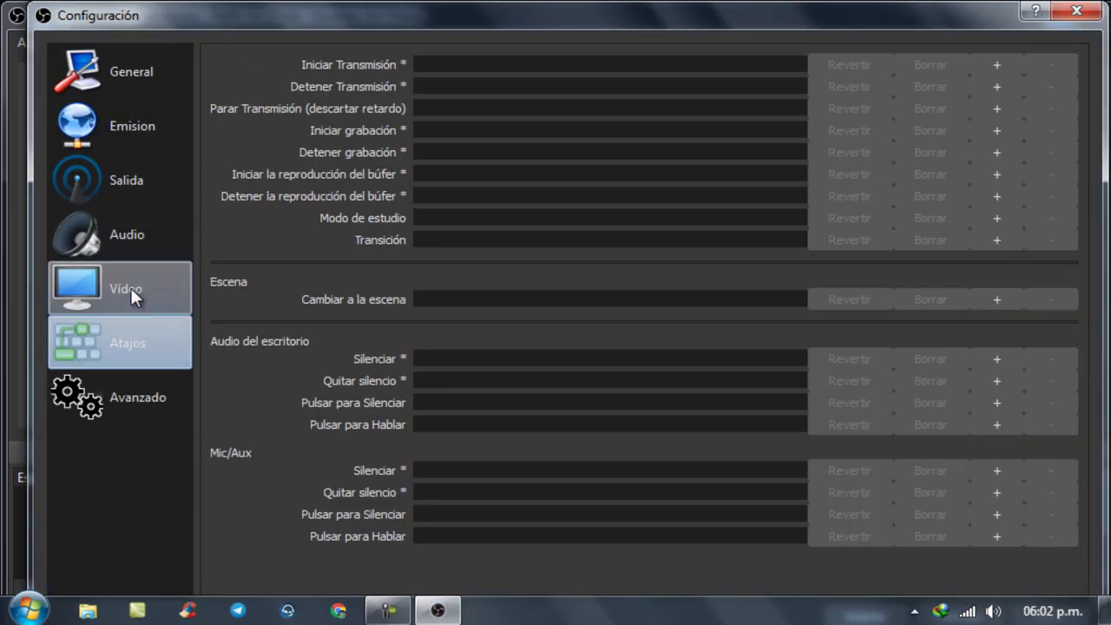
{"action": "left_click", "coordinate": [130, 291]}
{"action": "left_click", "coordinate": [138, 222]}
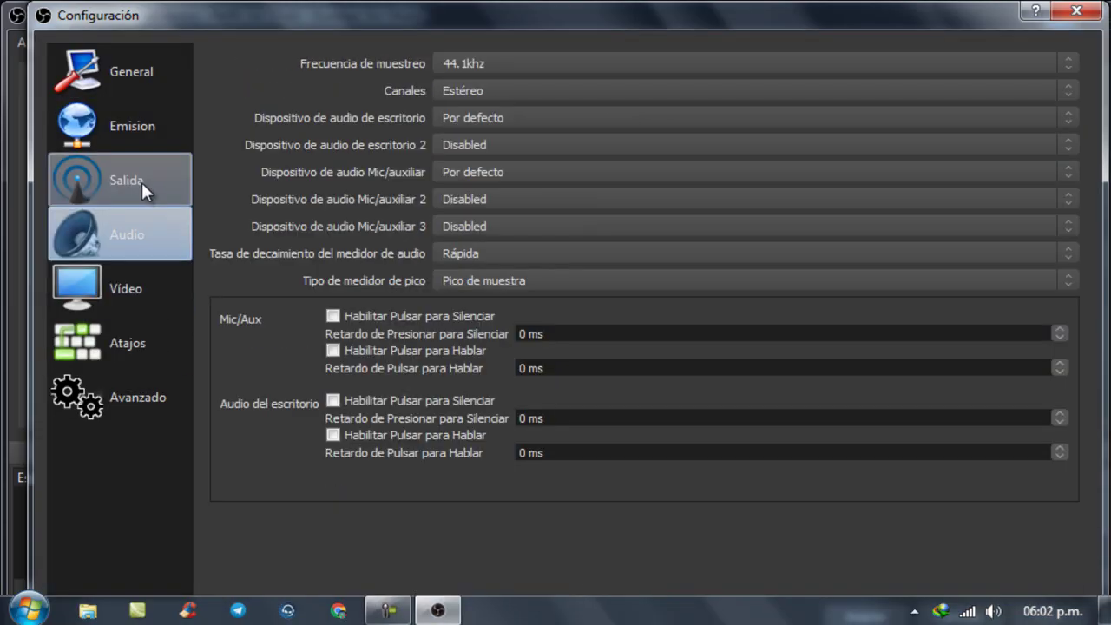
{"action": "left_click", "coordinate": [142, 184]}
Step: Try YouTube / YouTube Gaming as the streaming service in the Emision settings, and close the settings without saving
{"action": "left_click", "coordinate": [139, 131]}
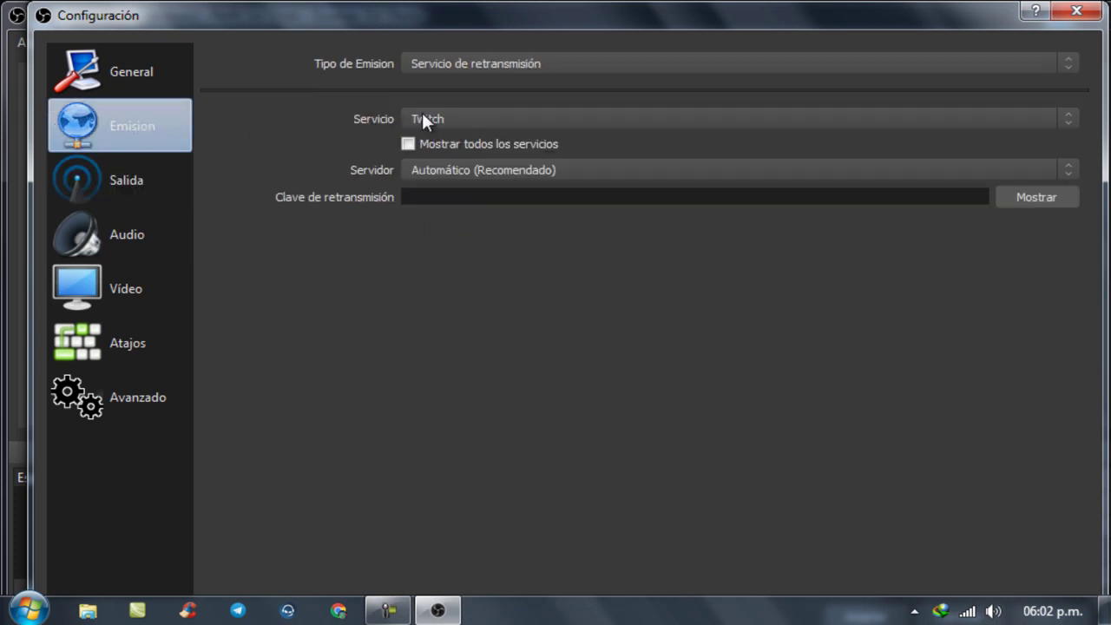
{"action": "left_click", "coordinate": [459, 118]}
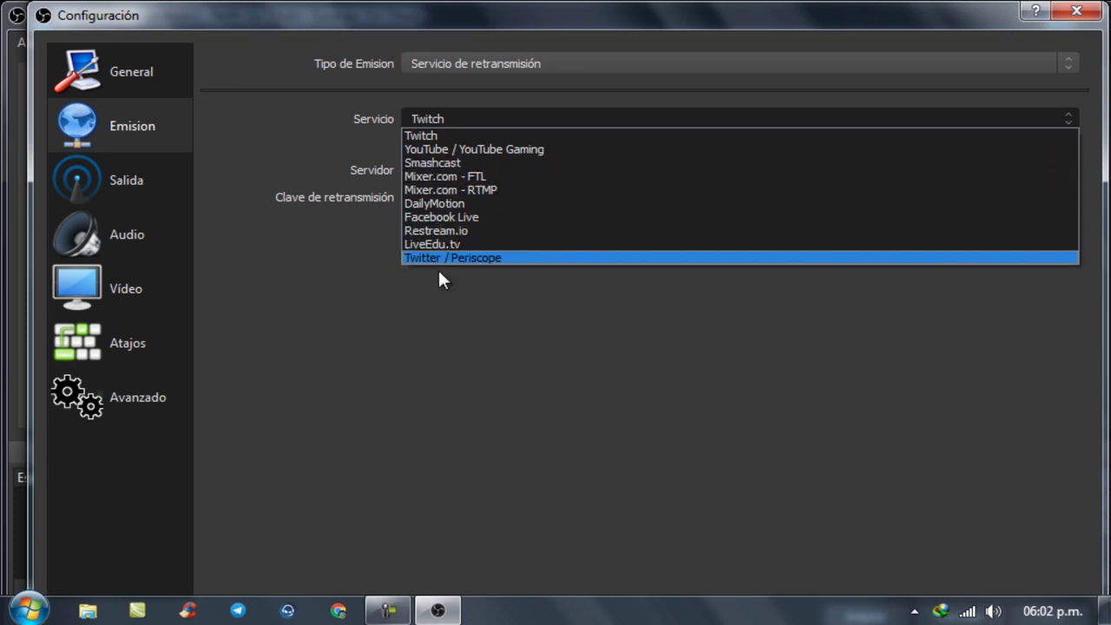
{"action": "left_click", "coordinate": [441, 278]}
{"action": "left_click", "coordinate": [438, 122]}
{"action": "left_click", "coordinate": [436, 118]}
{"action": "left_click", "coordinate": [438, 121]}
{"action": "left_click", "coordinate": [444, 151]}
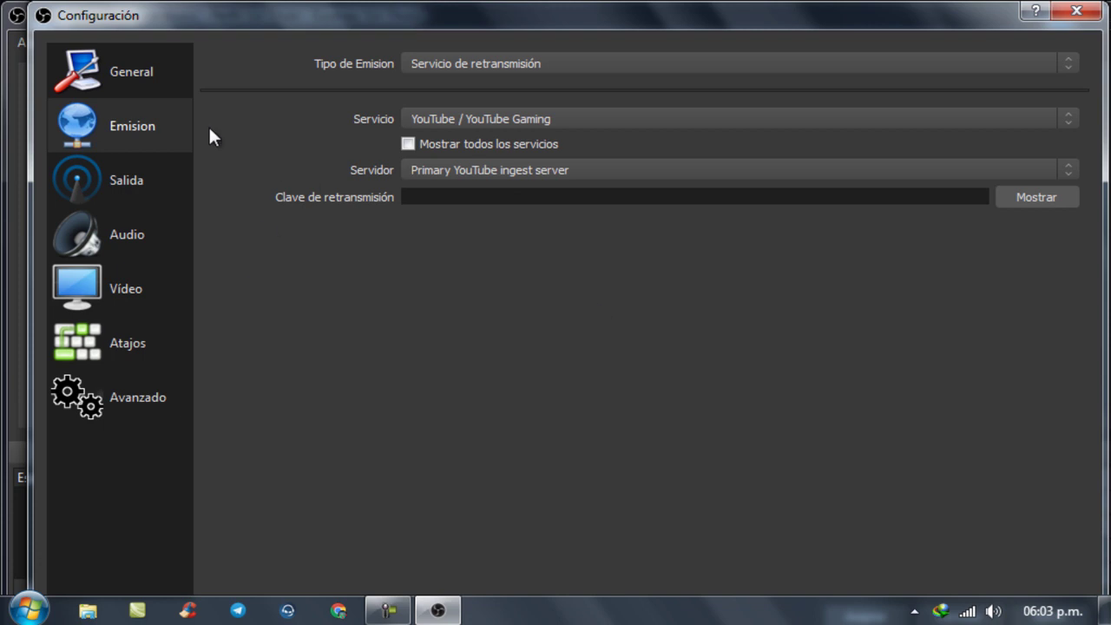
{"action": "left_click", "coordinate": [1076, 10]}
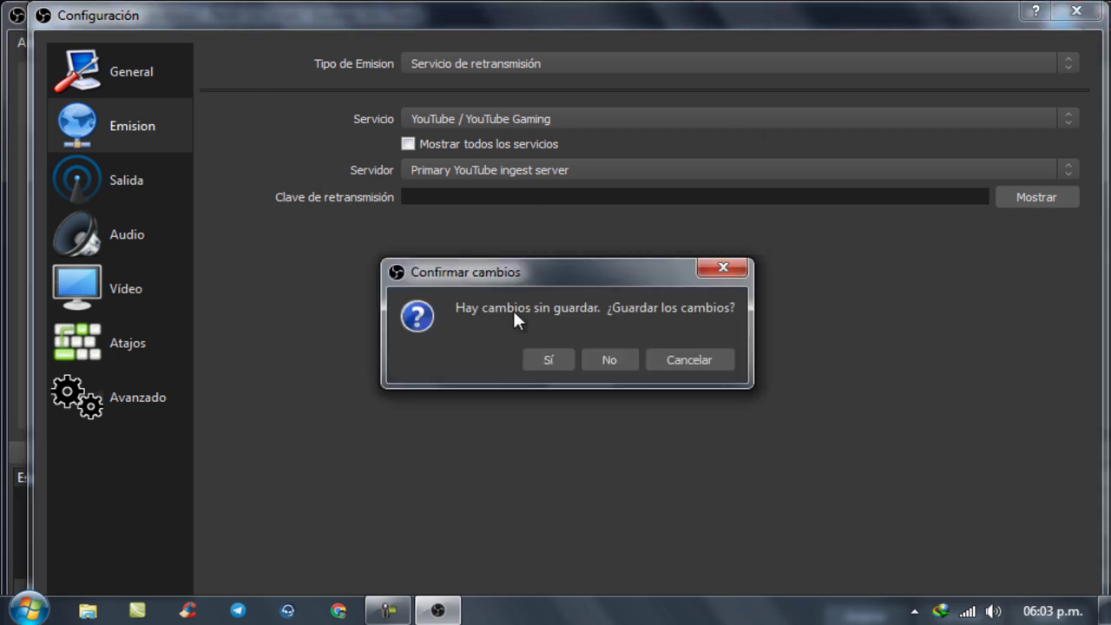
{"action": "left_click", "coordinate": [613, 359]}
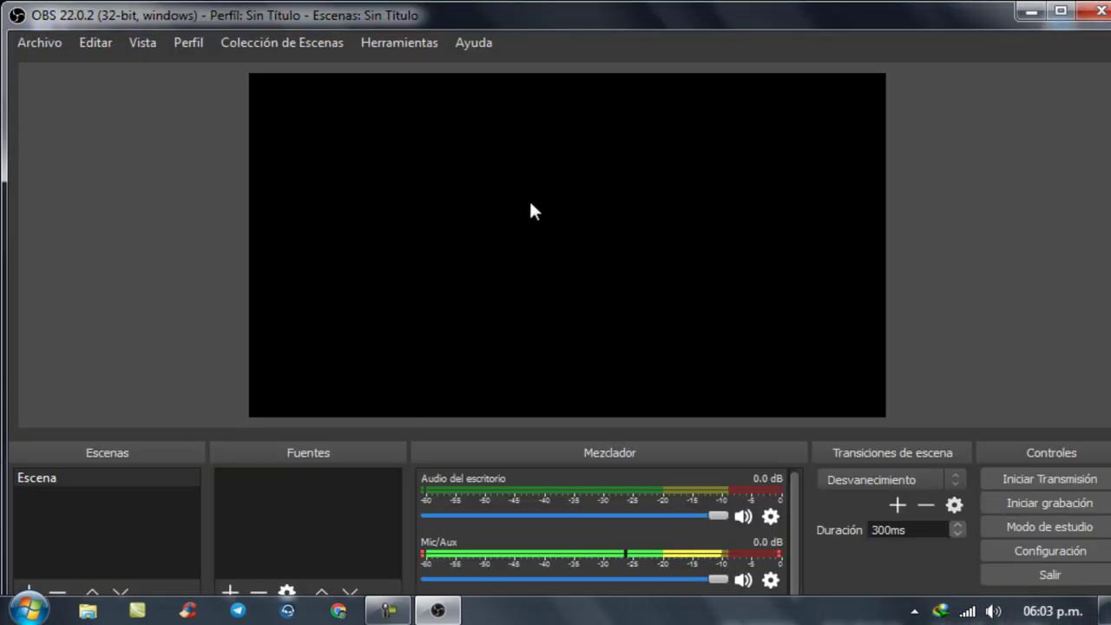